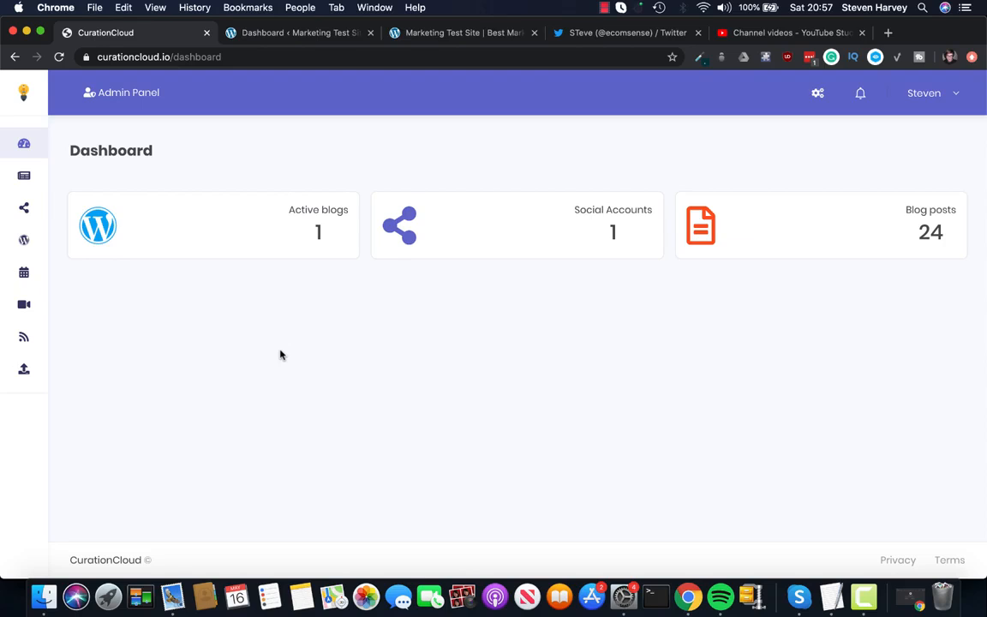
Copy the URL of the blog registered in the Blogs section, and remove that blog from the list.
mouse_move(55, 187)
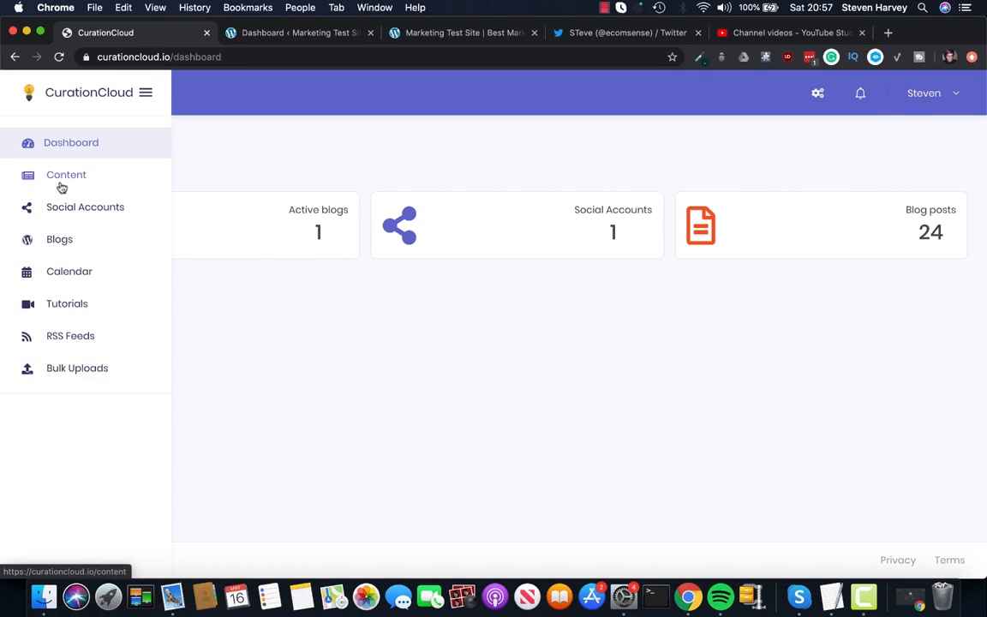
left_click(79, 243)
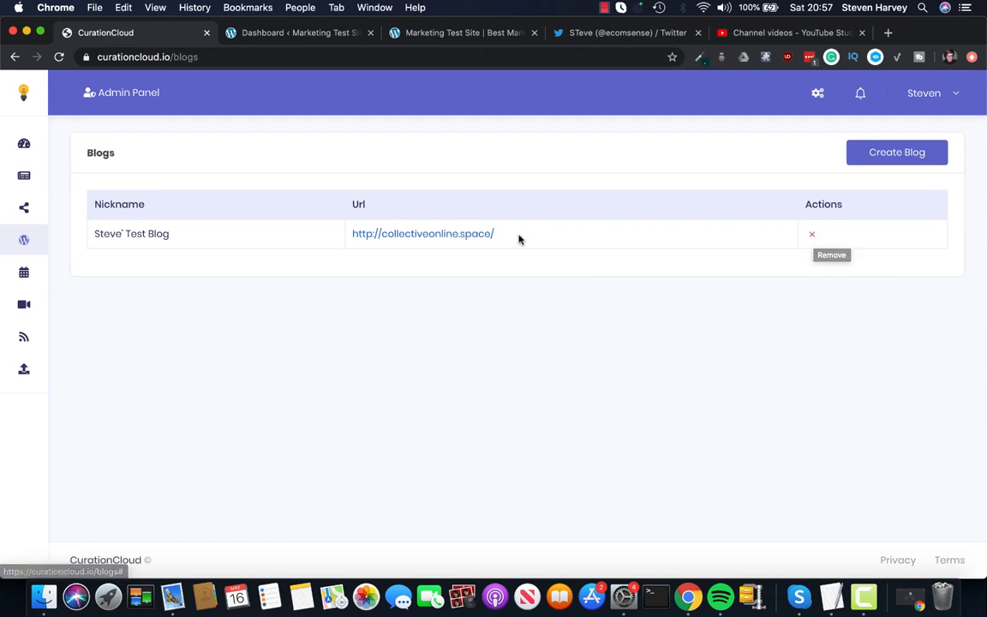
left_click_drag(520, 238, 351, 234)
key("super+c")
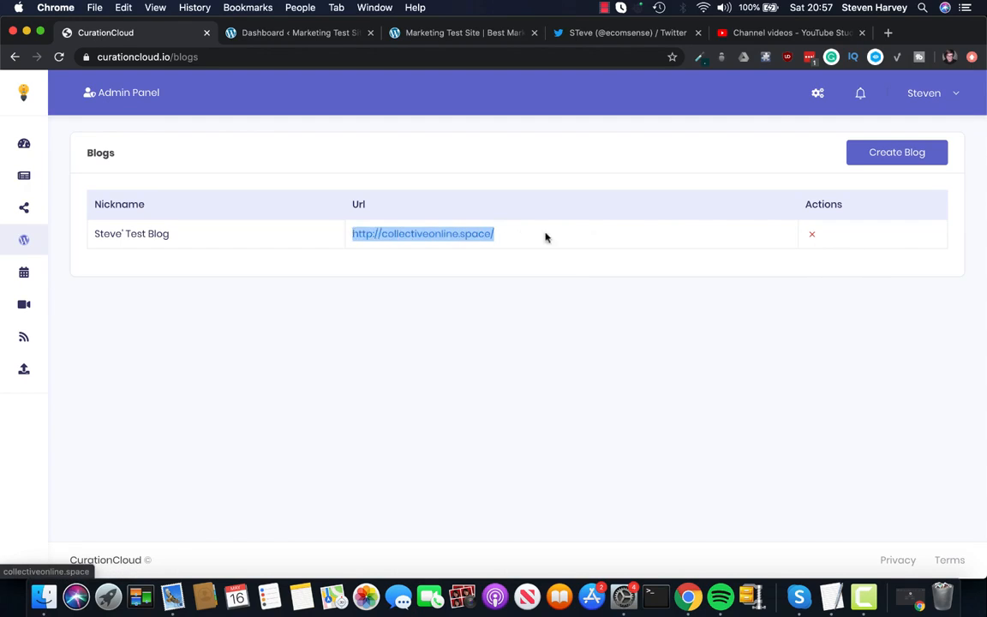
left_click(813, 234)
left_click(467, 408)
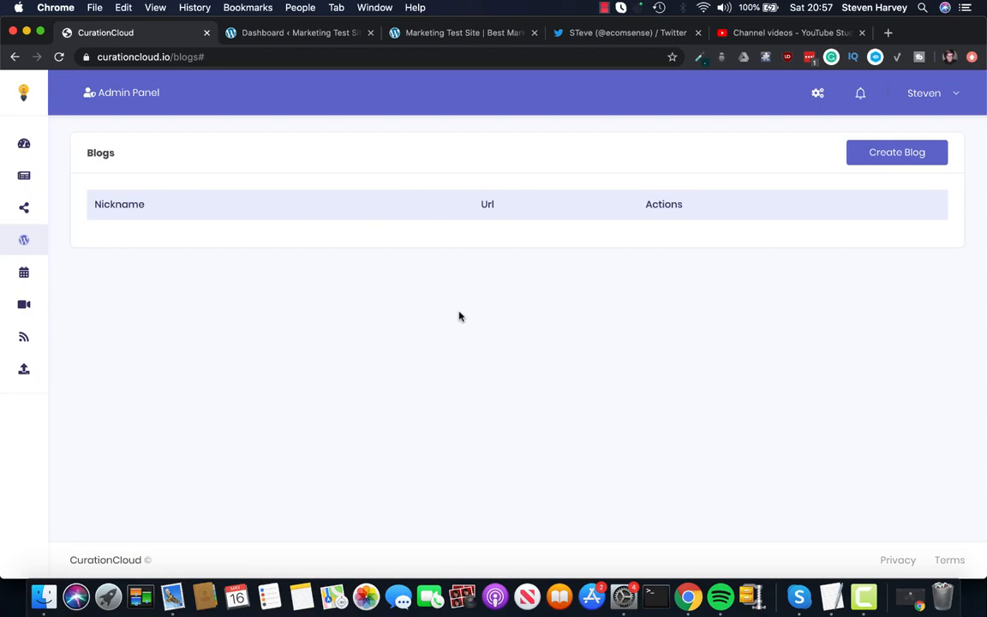
left_click(884, 159)
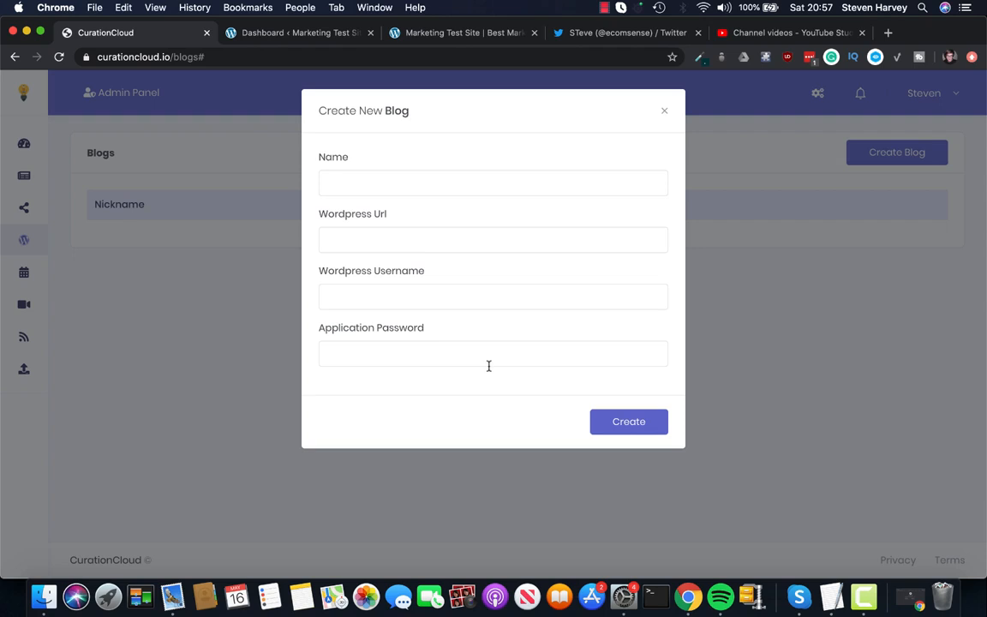
left_click(414, 177)
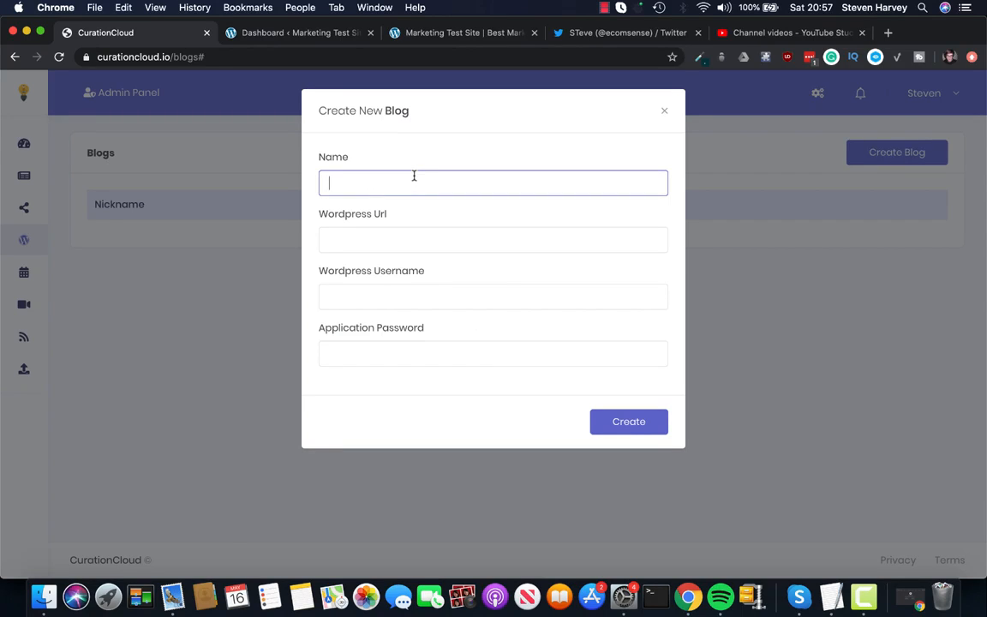
type("Steve's Test Blog")
left_click(437, 241)
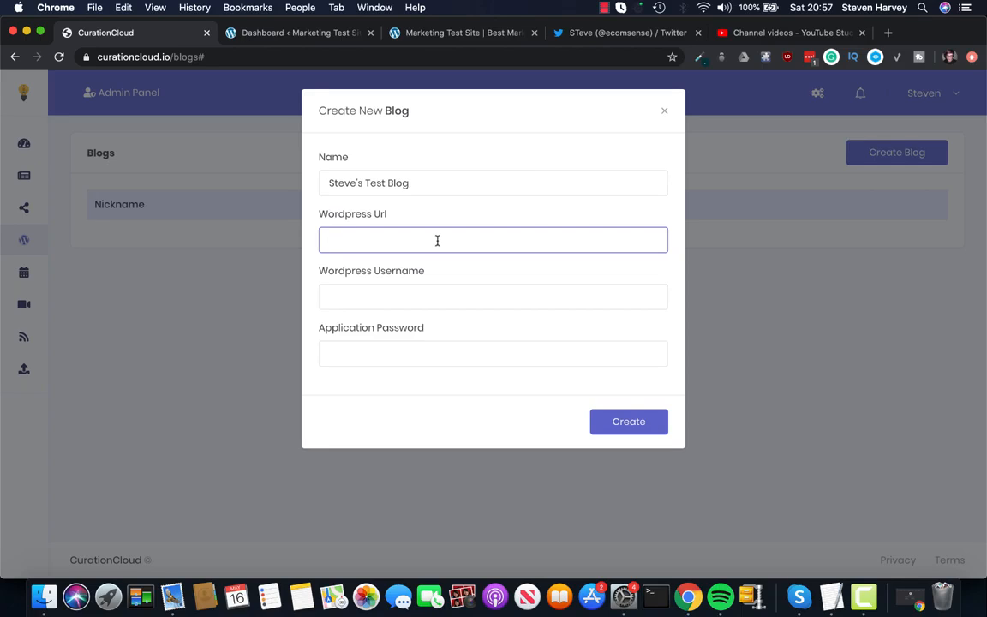
key("super+v")
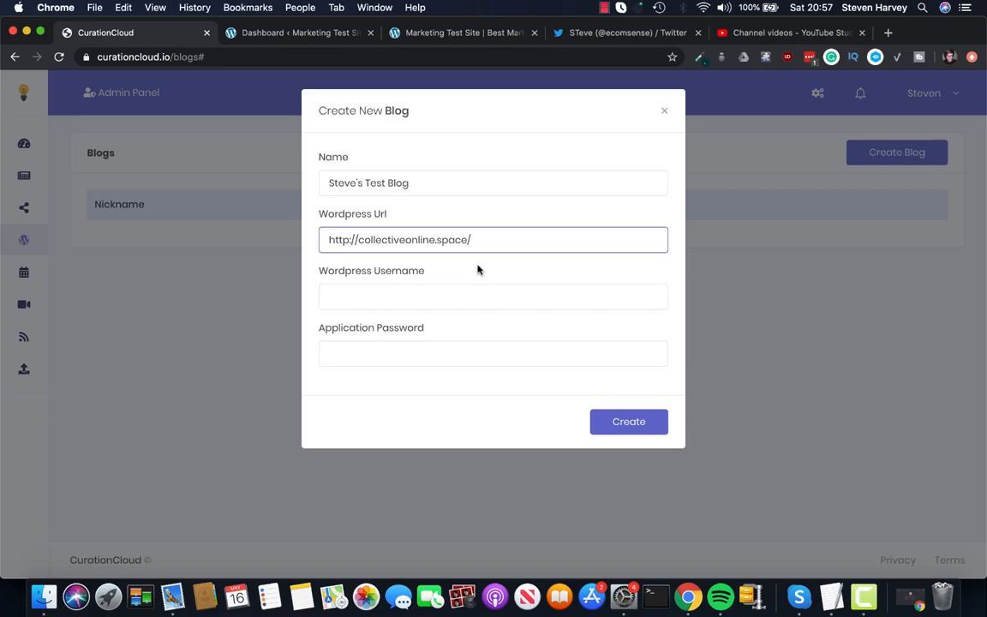
left_click(392, 297)
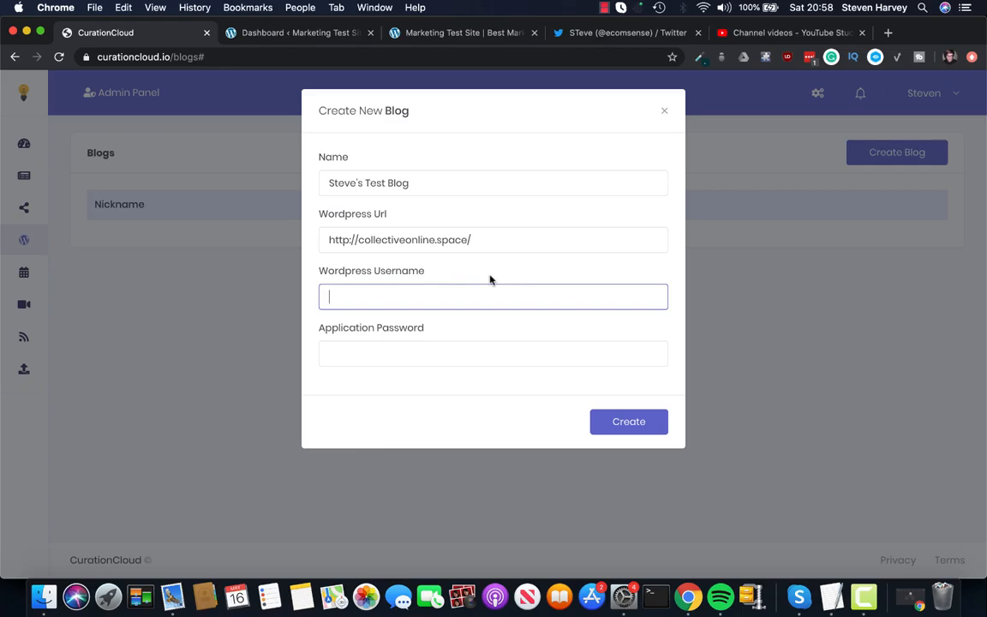
type("steveharvey212")
left_click(455, 342)
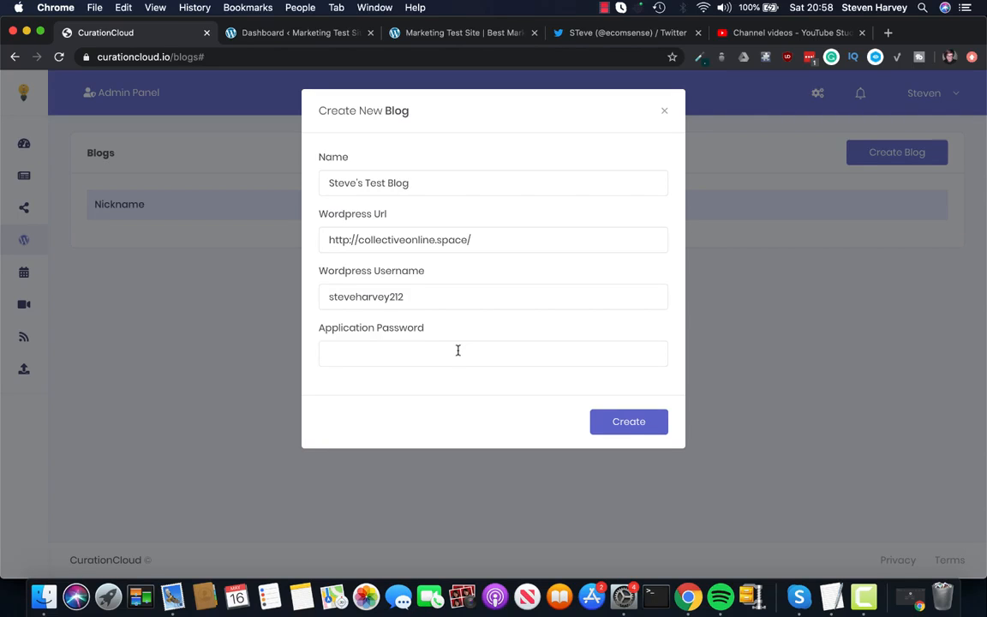
In the site's WordPress admin, search the plugins available to add for "application password" and check the Application Passwords entry.
left_click(300, 34)
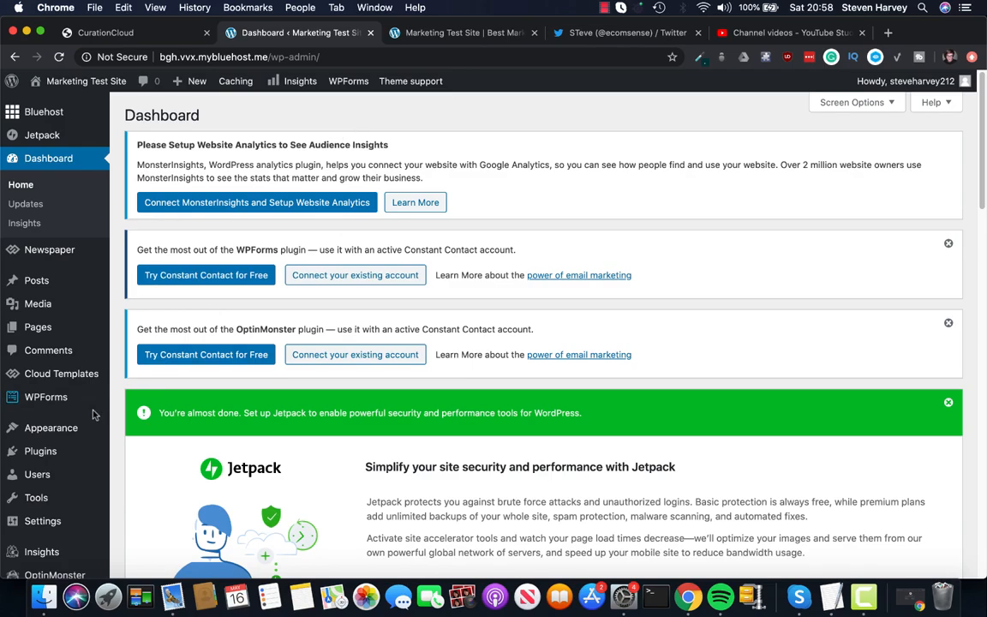
mouse_move(85, 452)
left_click(411, 357)
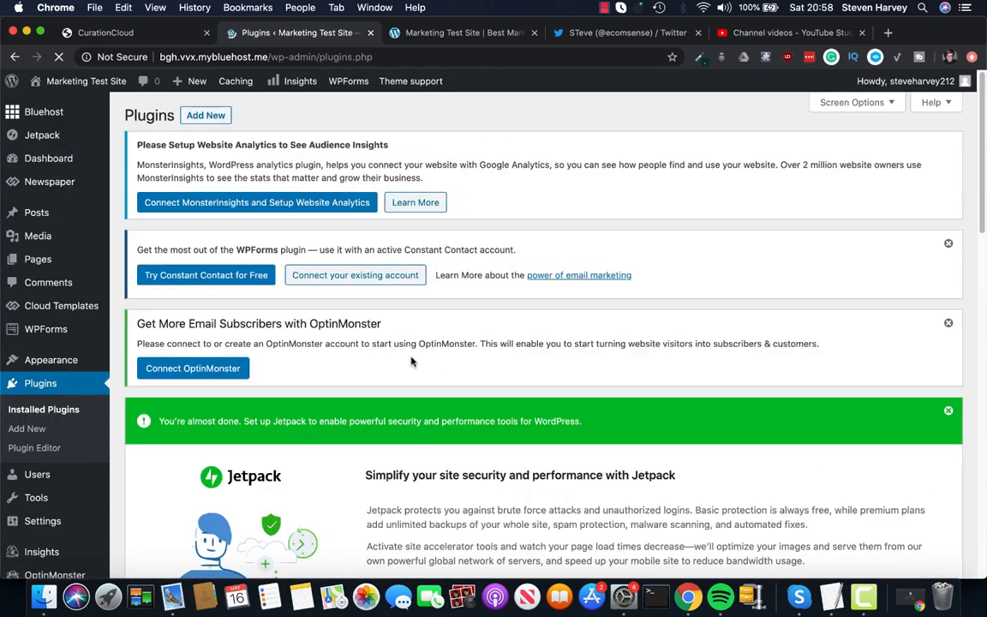
left_click(206, 115)
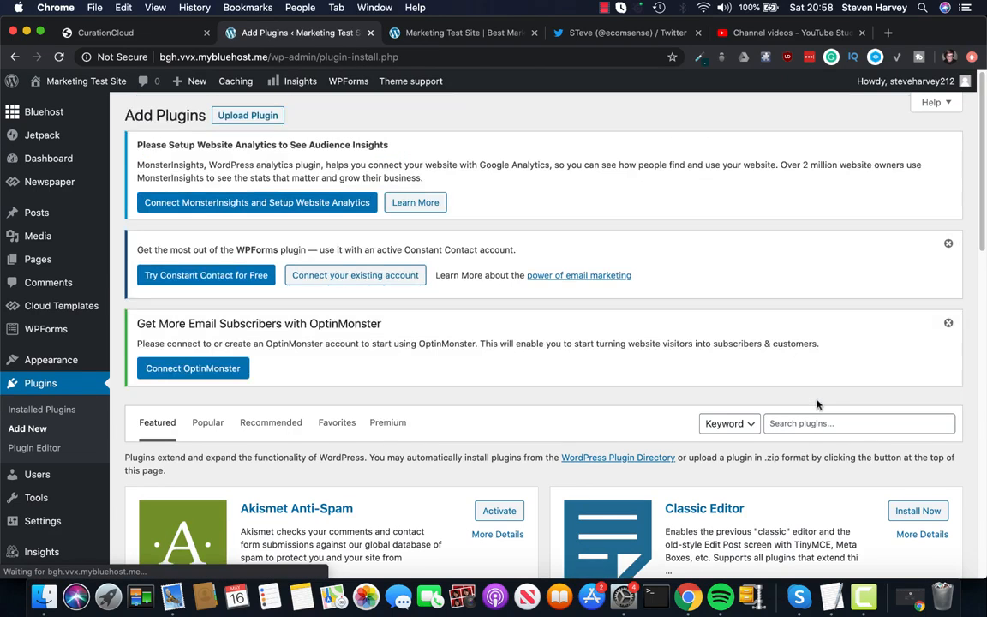
left_click(804, 423)
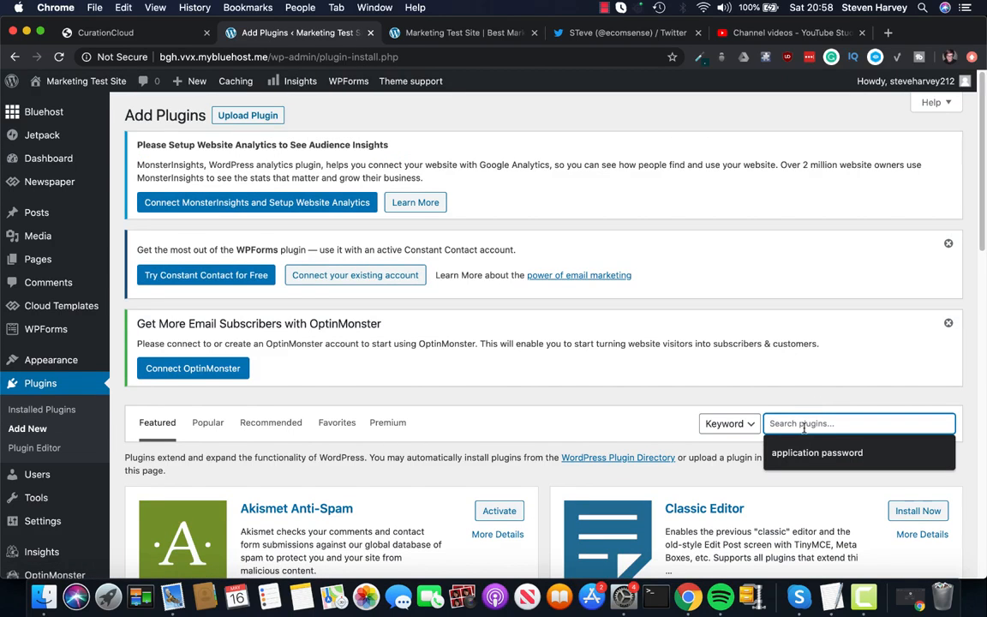
left_click(815, 453)
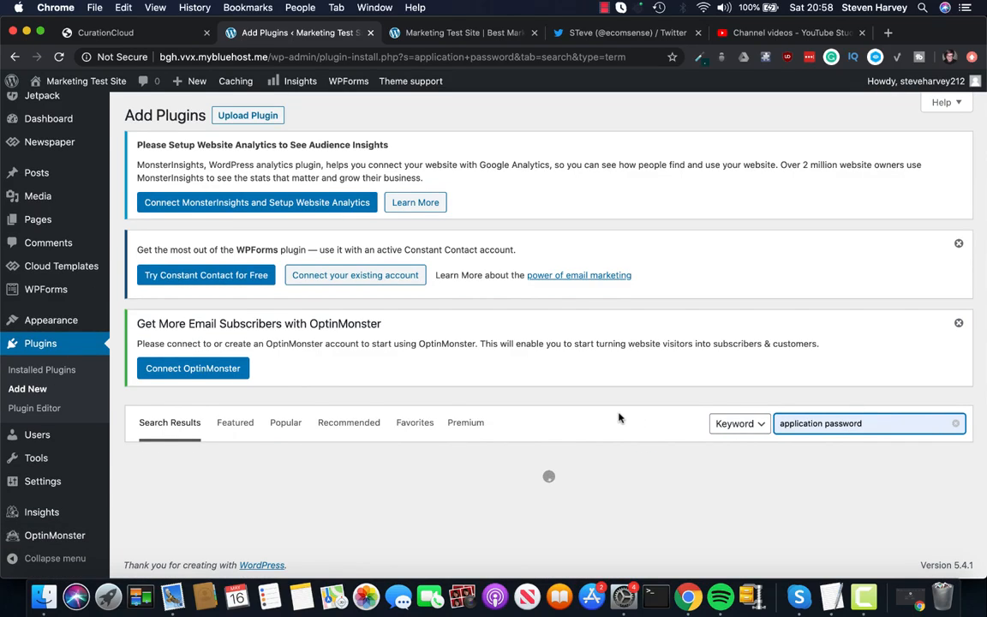
scroll(620, 417, "down", 5)
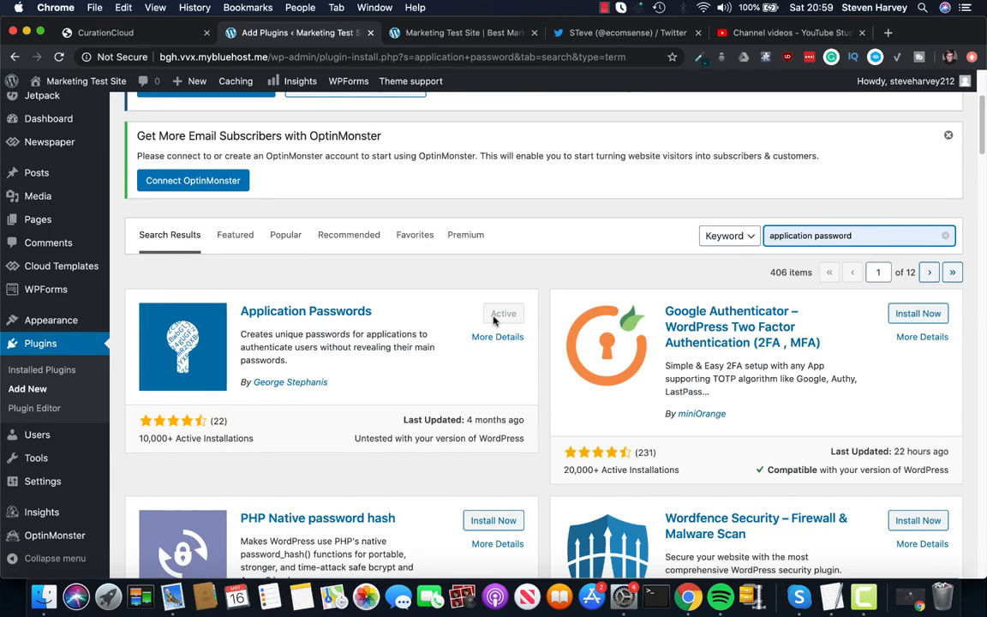
In your own WordPress user profile, add a new application password named "Curation Cloud 2".
mouse_move(55, 446)
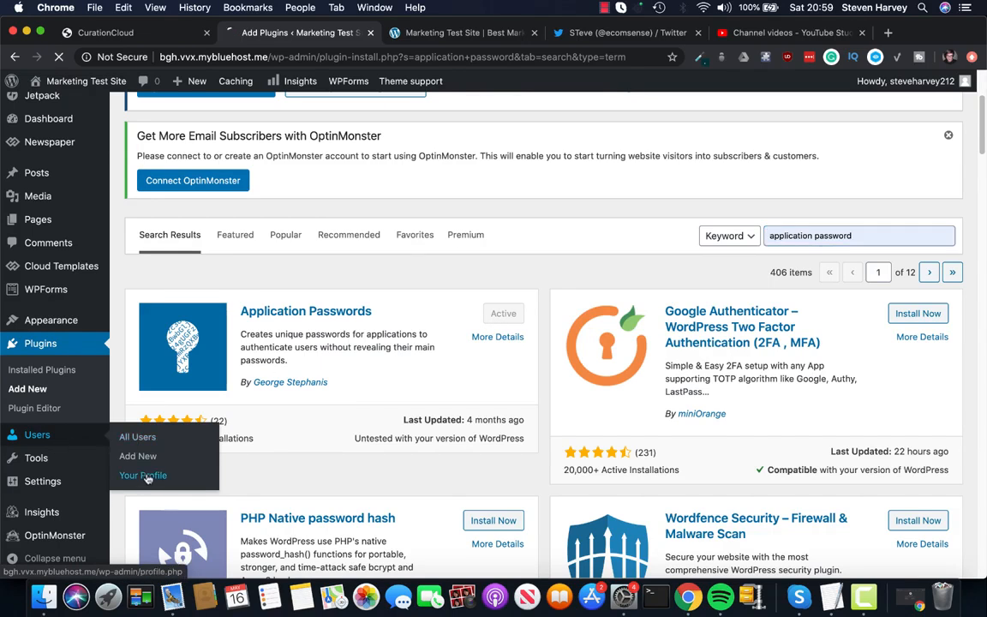
left_click(137, 474)
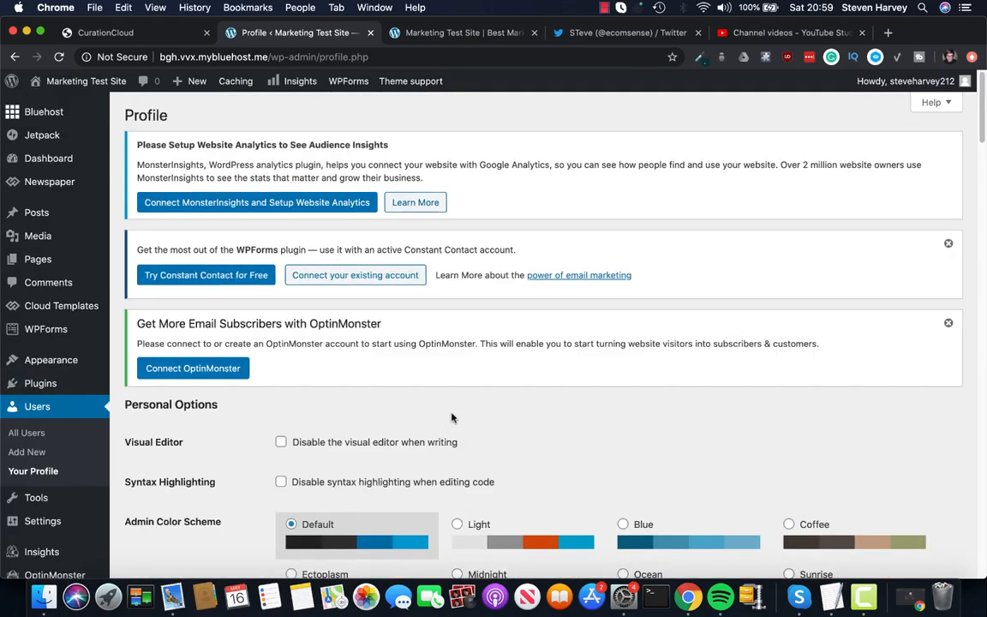
scroll(548, 393, "down", 10)
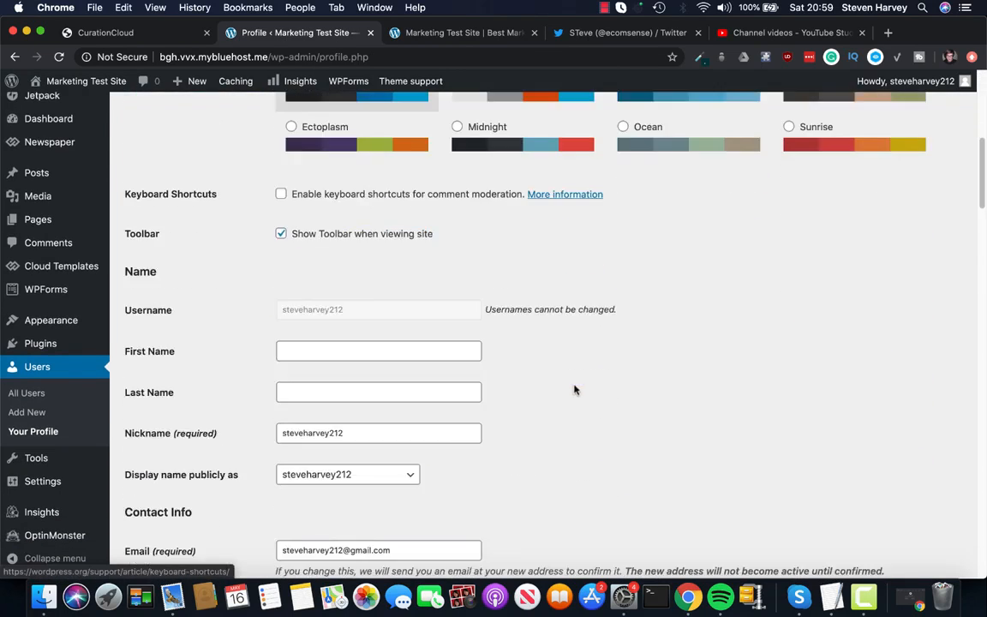
scroll(575, 390, "down", 9)
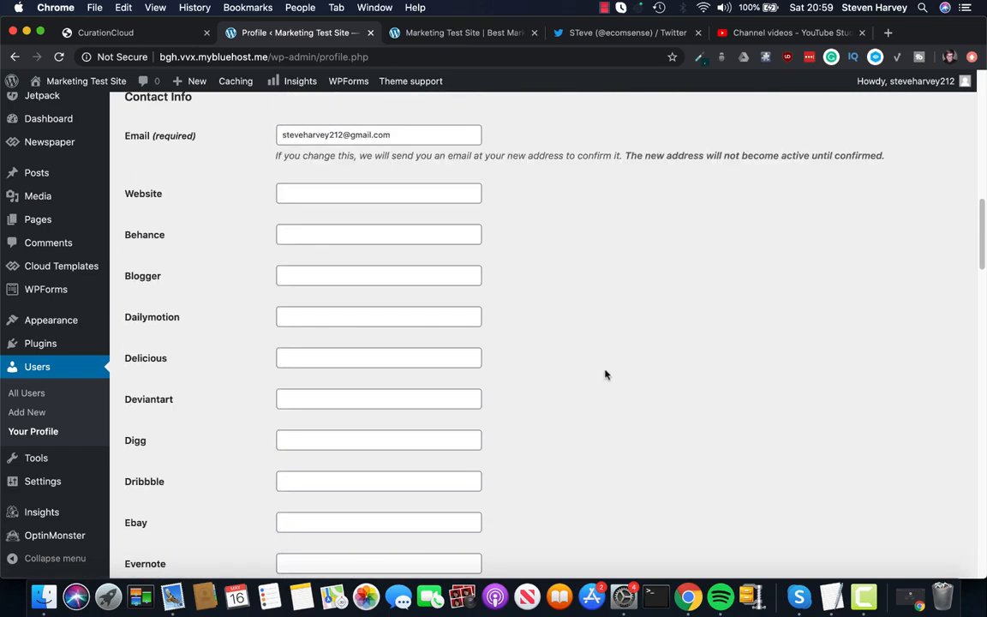
scroll(606, 375, "down", 20)
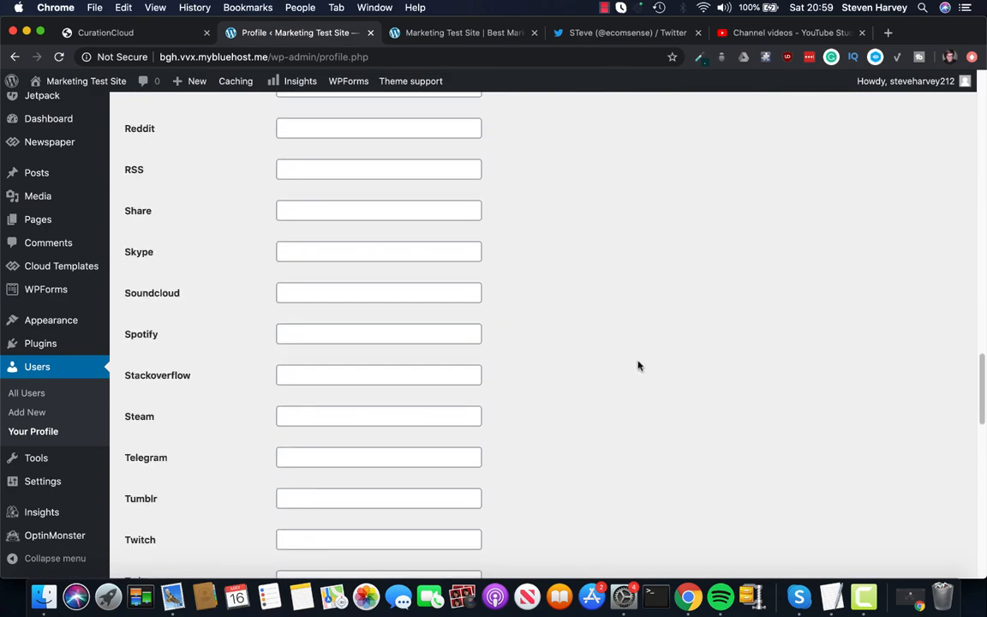
scroll(638, 366, "down", 20)
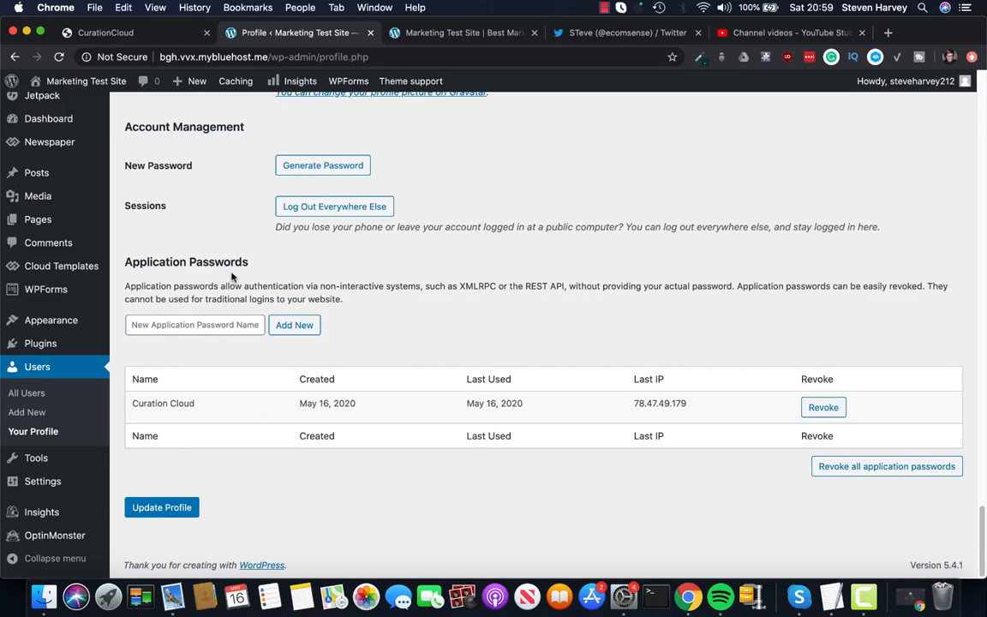
left_click(212, 333)
type("Curation Cloud")
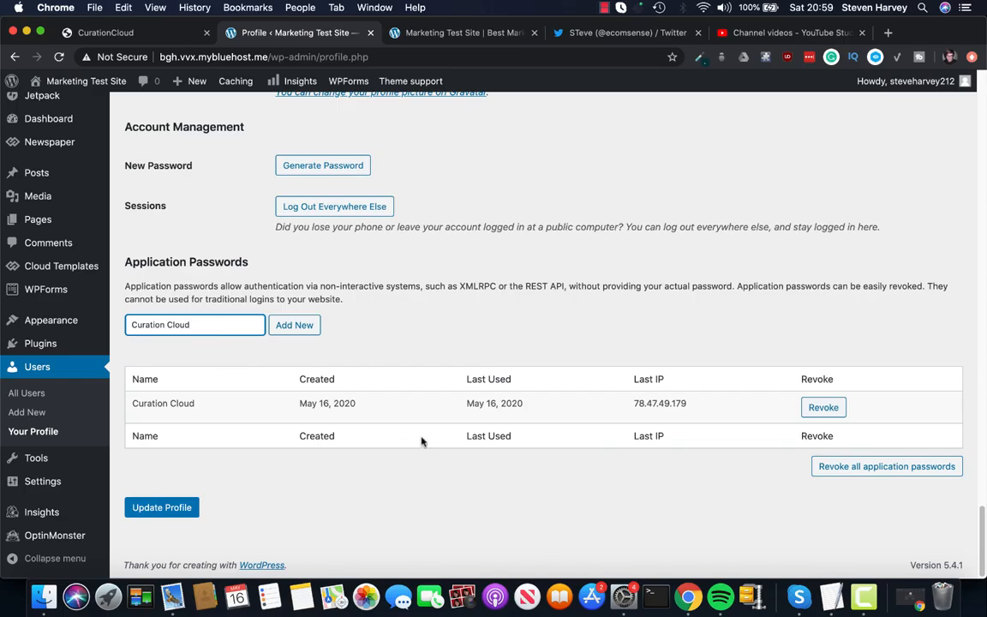
type(" 2")
left_click(296, 327)
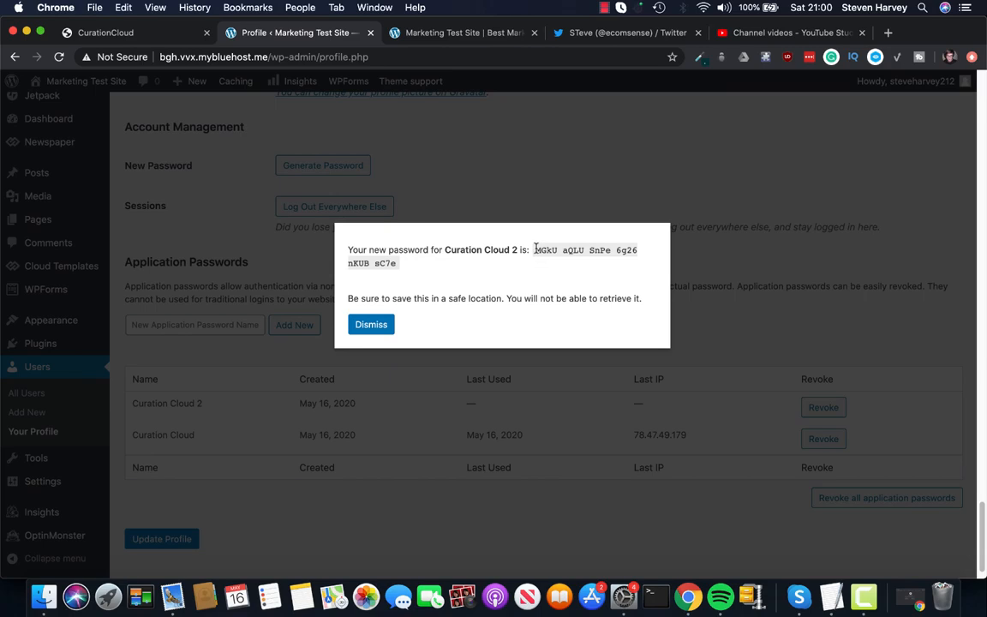
Copy the generated application password, dismiss its notice, and enter it as the Application Password of the new blog in CurationCloud.
left_click_drag(535, 251, 548, 261)
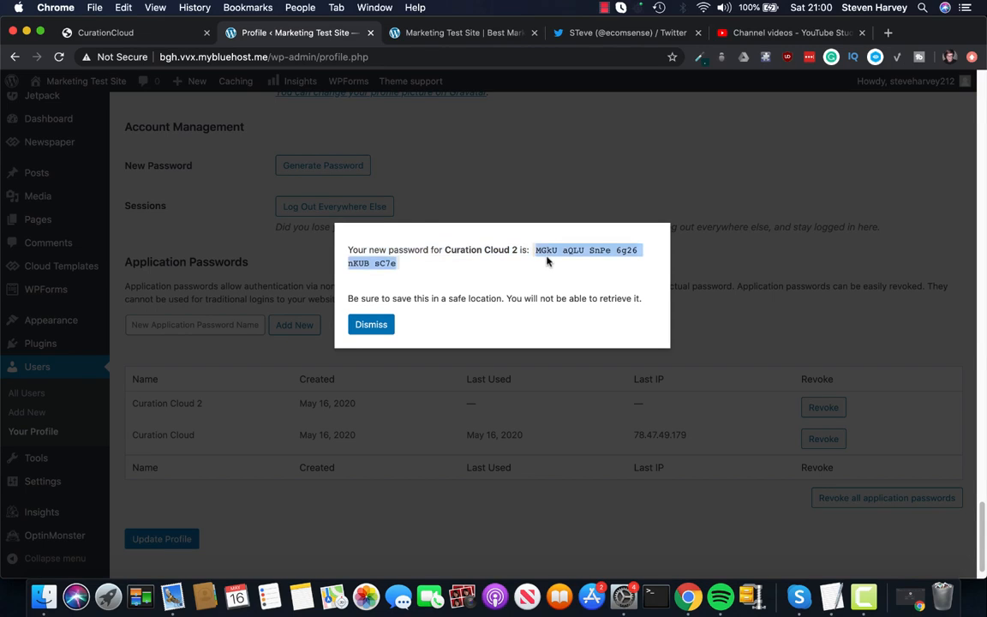
right_click(553, 247)
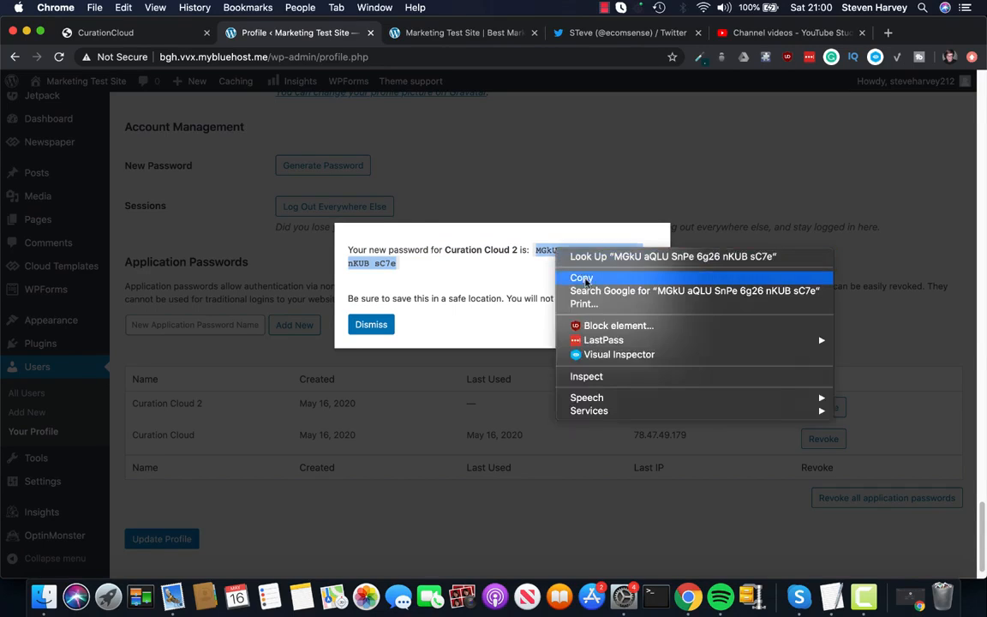
left_click(580, 280)
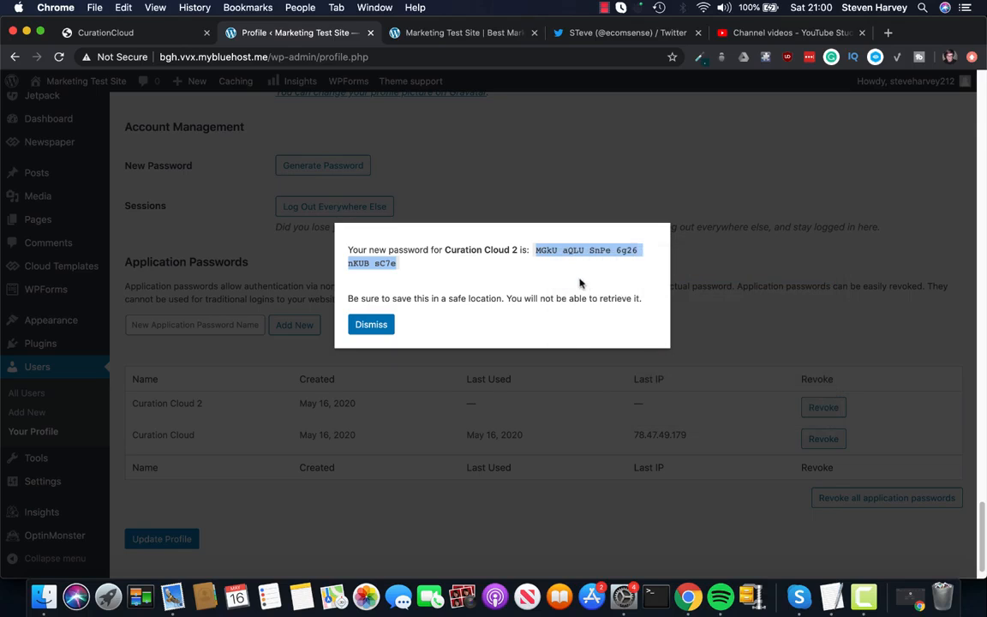
left_click(371, 325)
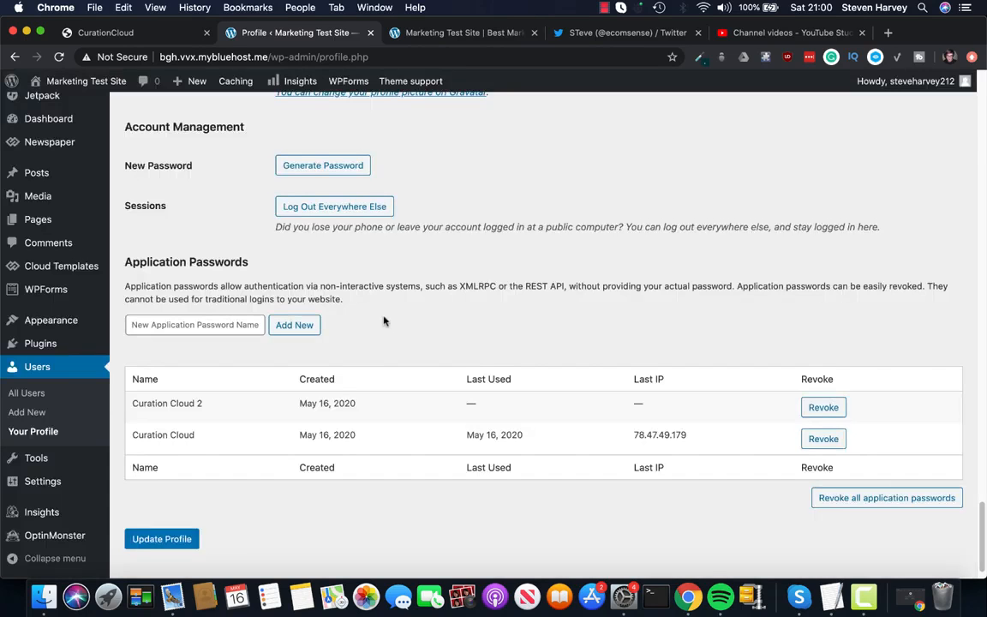
left_click(165, 39)
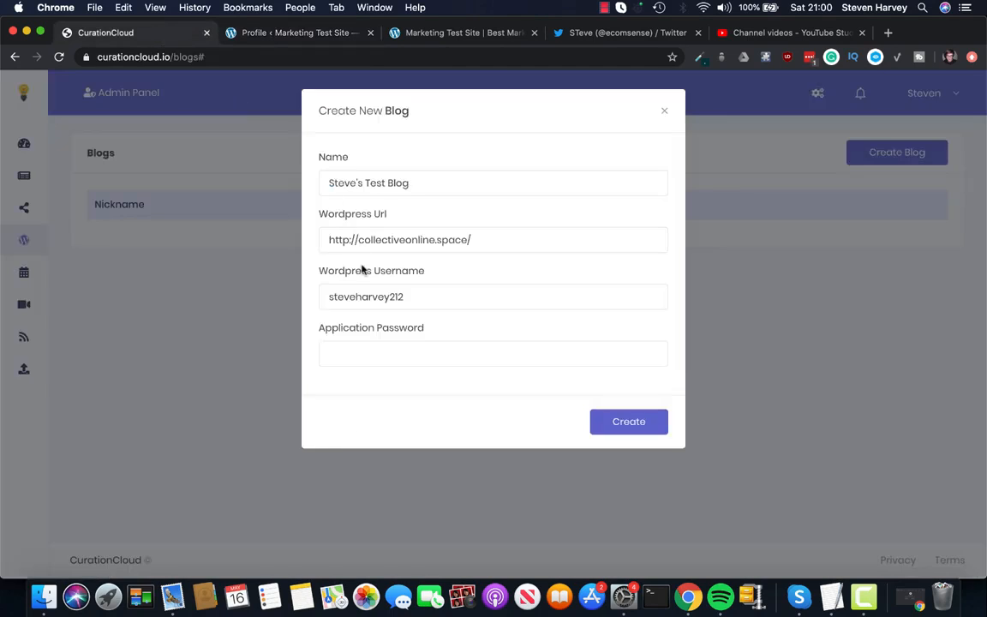
left_click(358, 356)
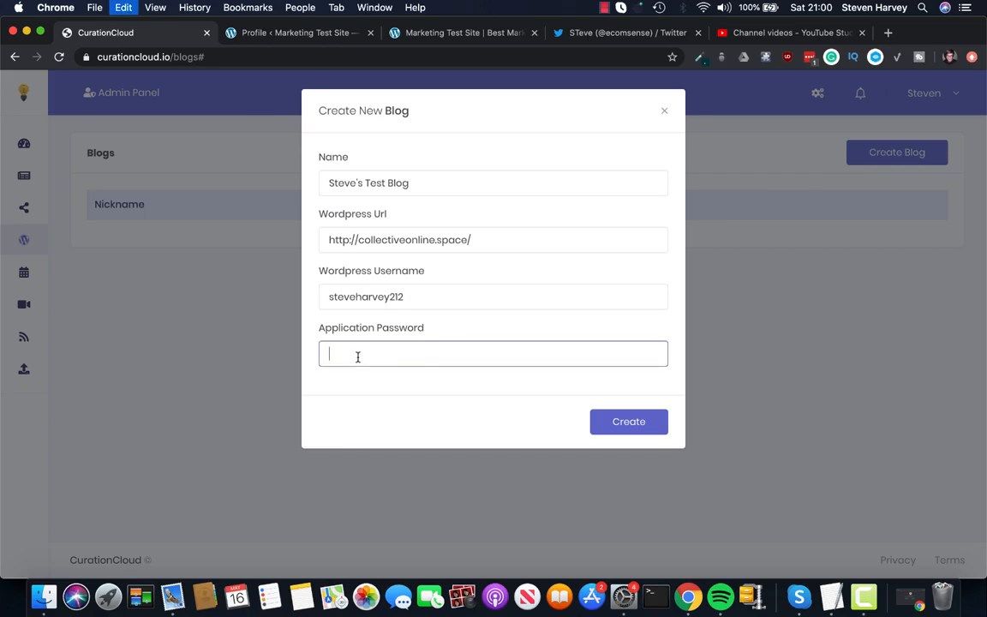
key("super+v")
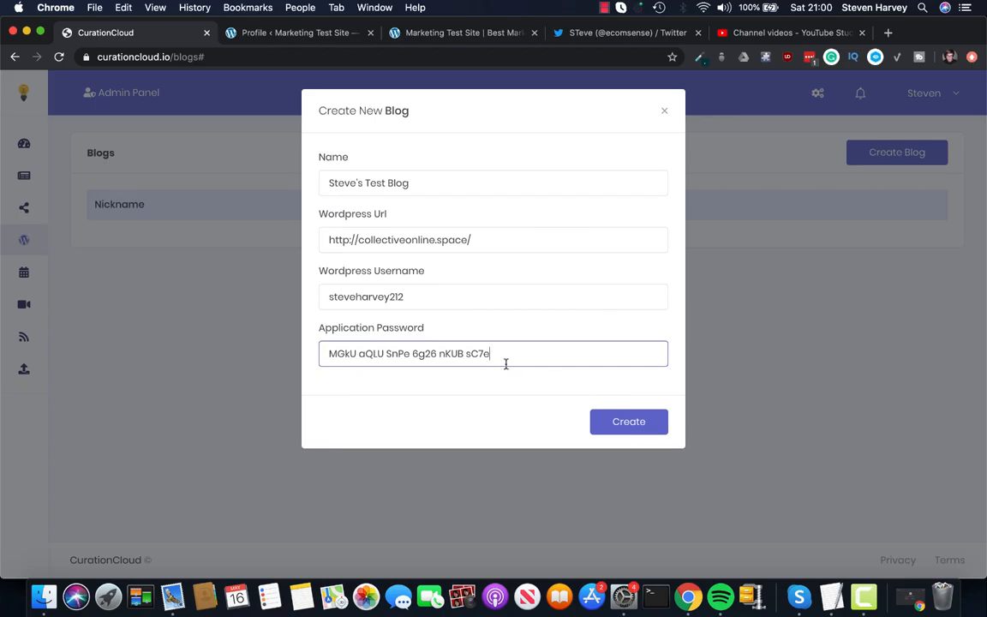
Revoke the "Curation Cloud 2" application password in the WordPress profile, and return to the new blog form in CurationCloud.
left_click(294, 35)
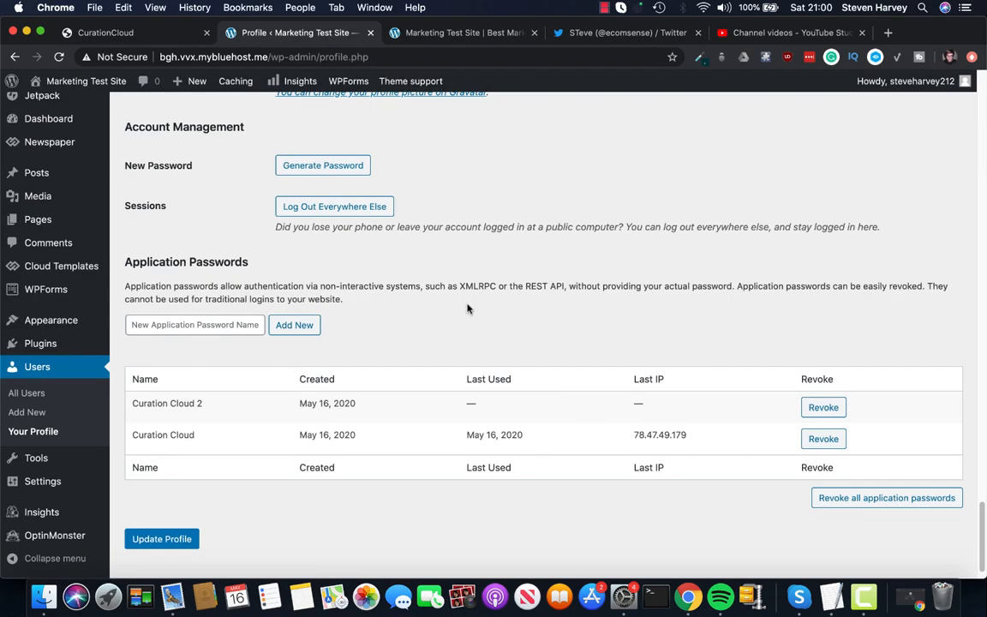
left_click(823, 408)
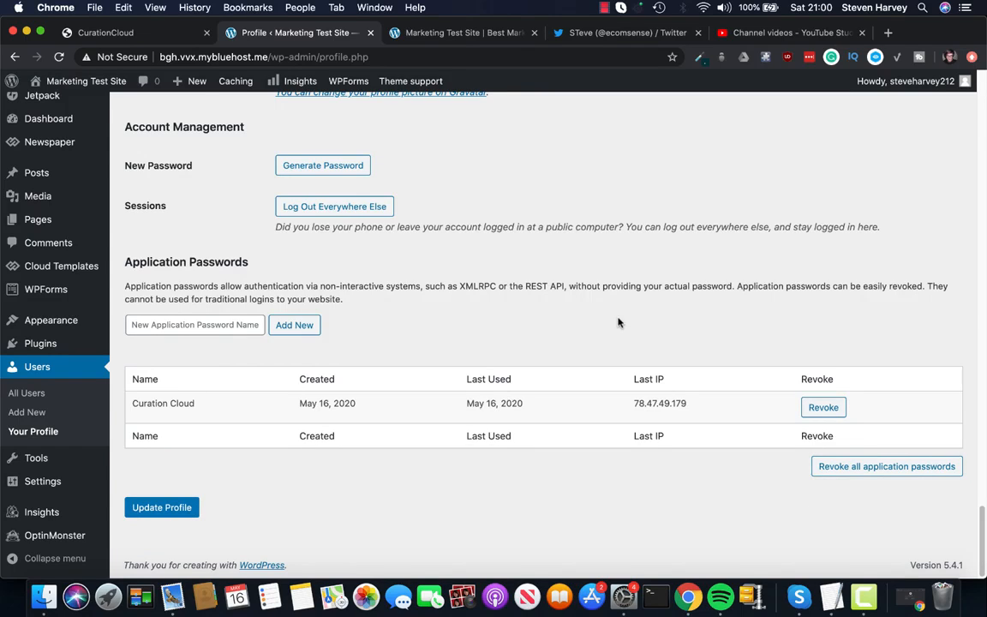
left_click(126, 34)
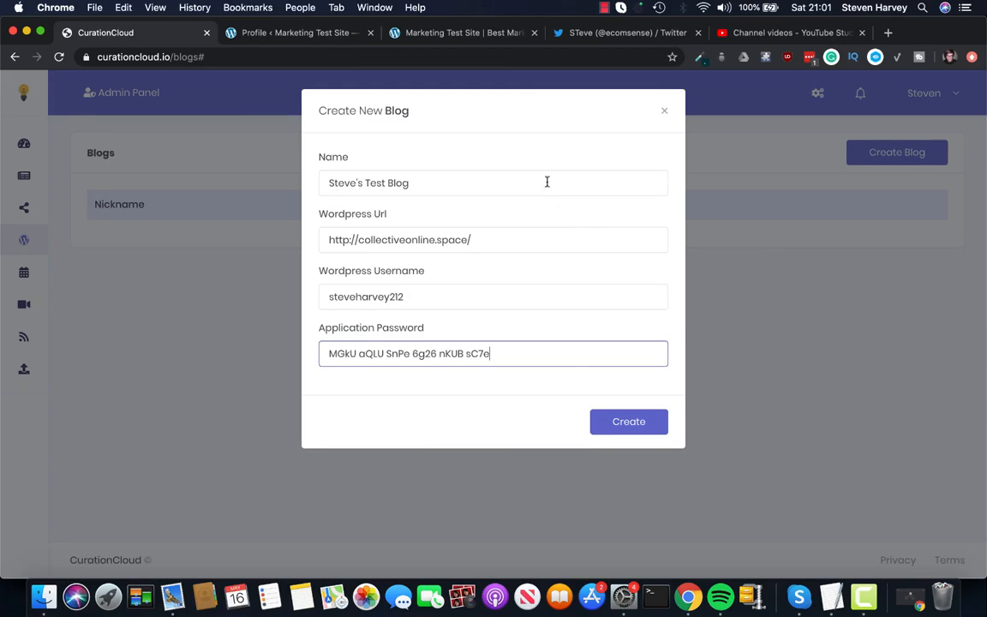
Switch to the live Marketing Test Site and view its front page.
left_click(481, 34)
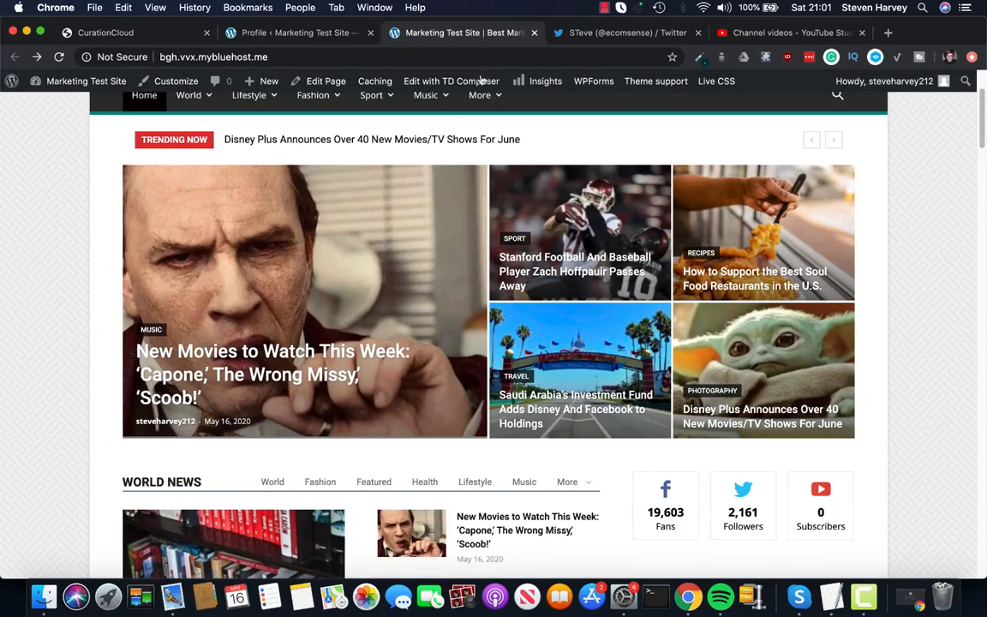